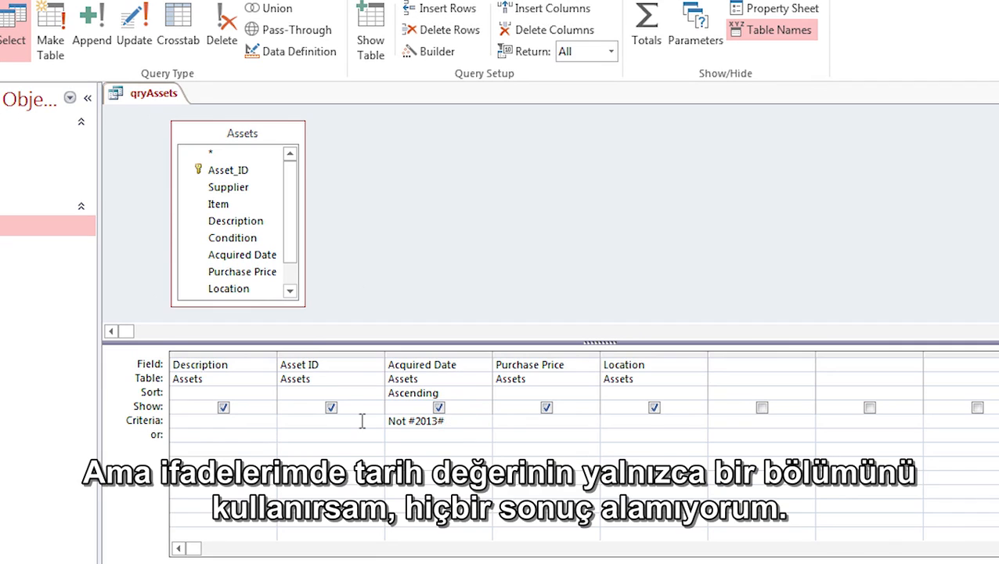
{"action": "left_click", "coordinate": [363, 421]}
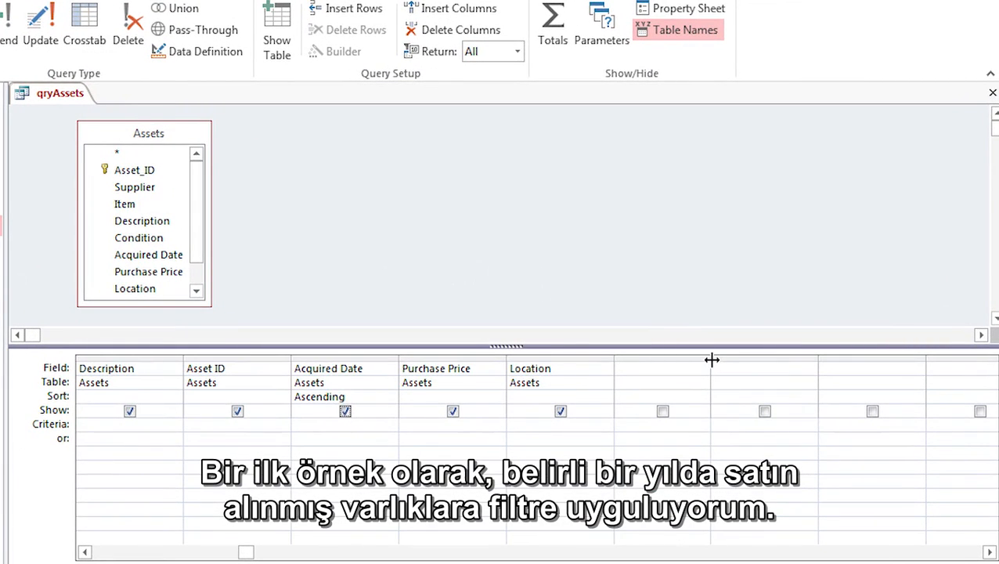
- Widen the first empty column of the query grid and enter the field expression =YEAR([acquired date]) in it
{"action": "left_click_drag", "start_coordinate": [712, 359], "coordinate": [785, 360]}
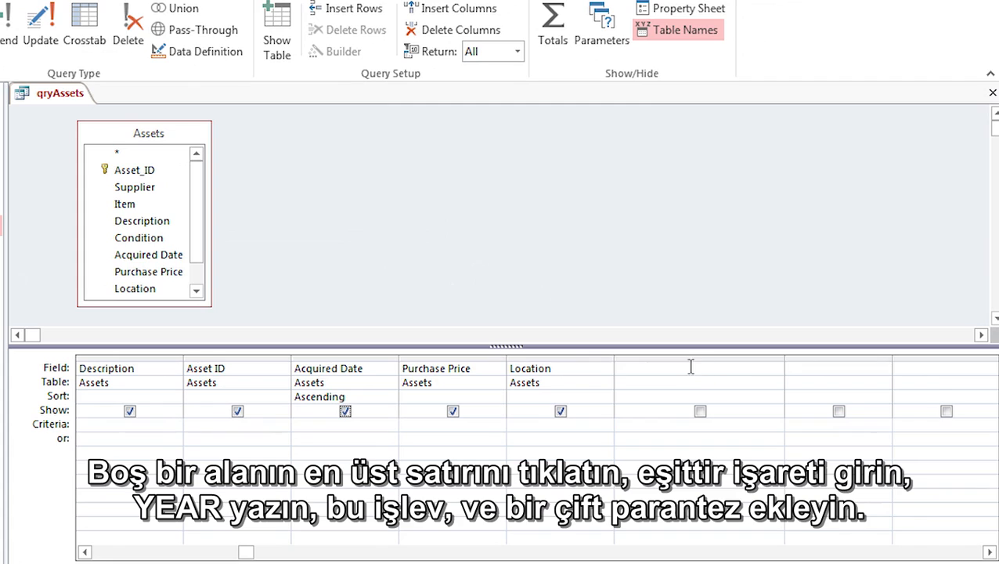
{"action": "left_click", "coordinate": [691, 366]}
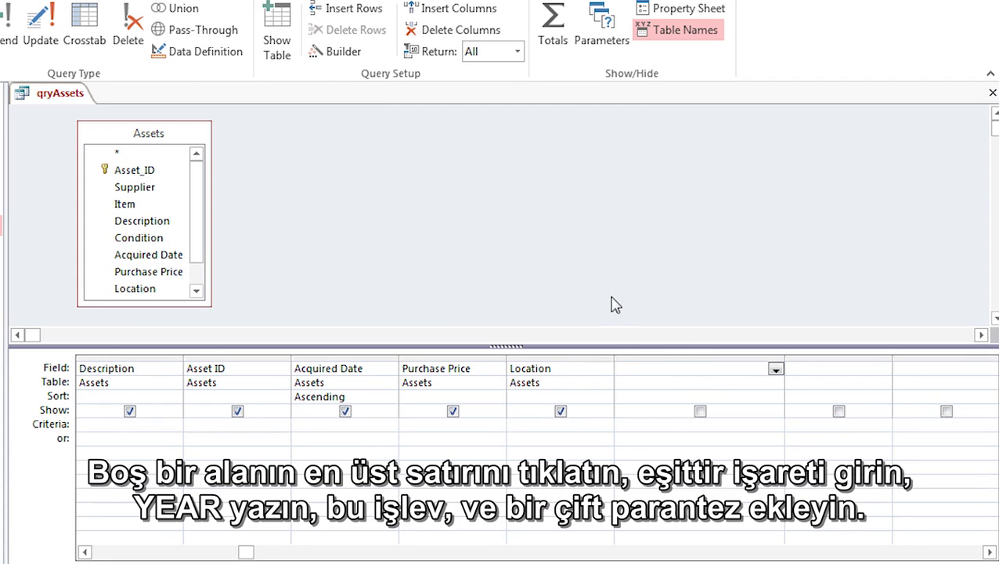
{"action": "type", "text": "=YEAR()"}
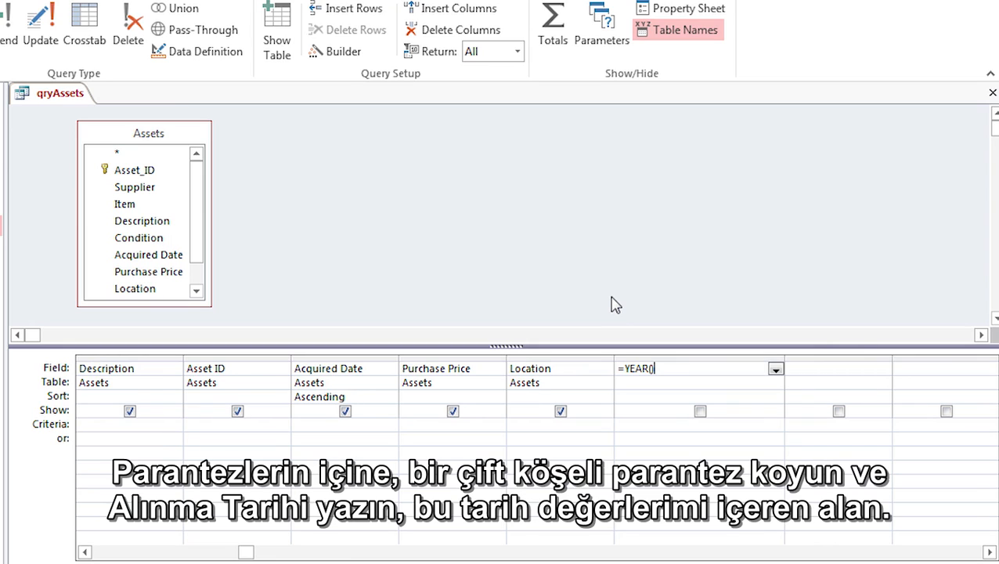
{"action": "key", "text": "Left"}
{"action": "type", "text": "[]"}
{"action": "type", "text": "acquired dat"}
{"action": "type", "text": "e"}
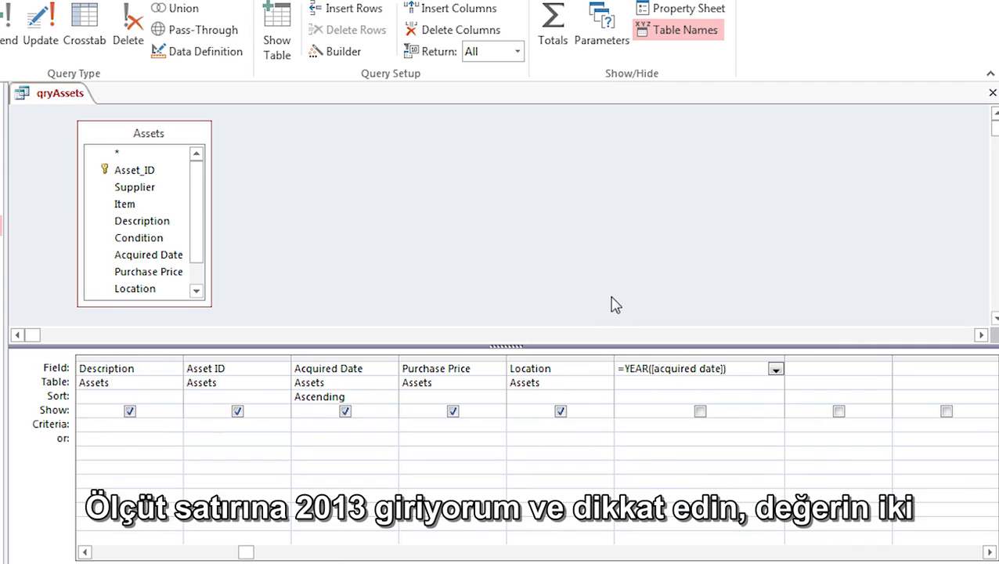
- Run the query with the year expression's criterion set to 2013 and the Acquired Date field hidden from the results
{"action": "left_click", "coordinate": [639, 424]}
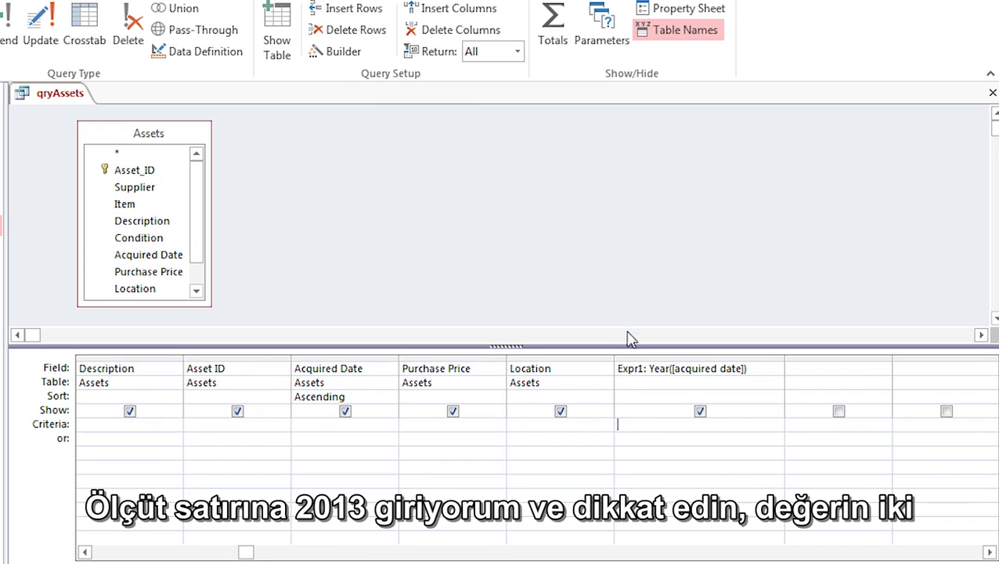
{"action": "type", "text": "2013"}
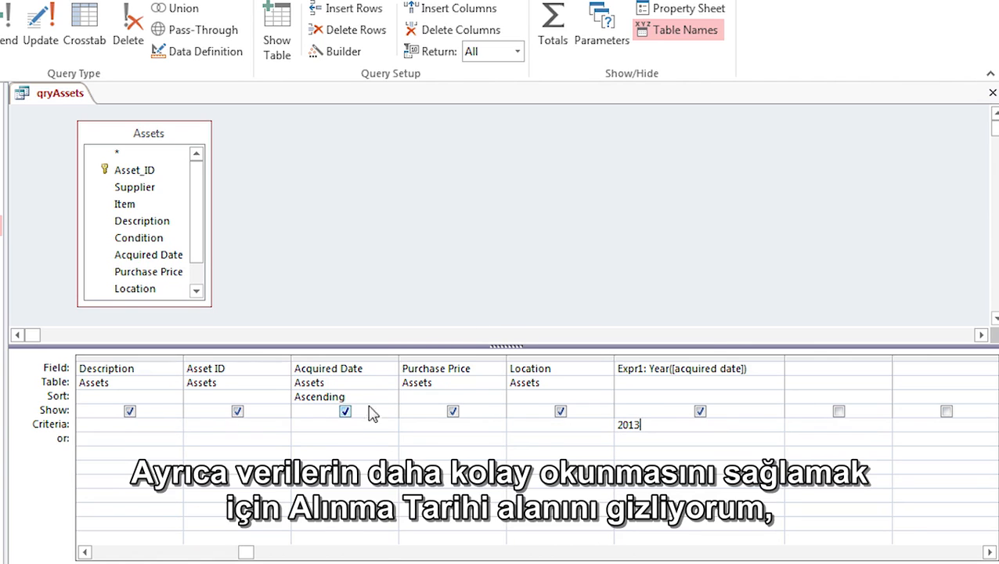
{"action": "left_click", "coordinate": [346, 413]}
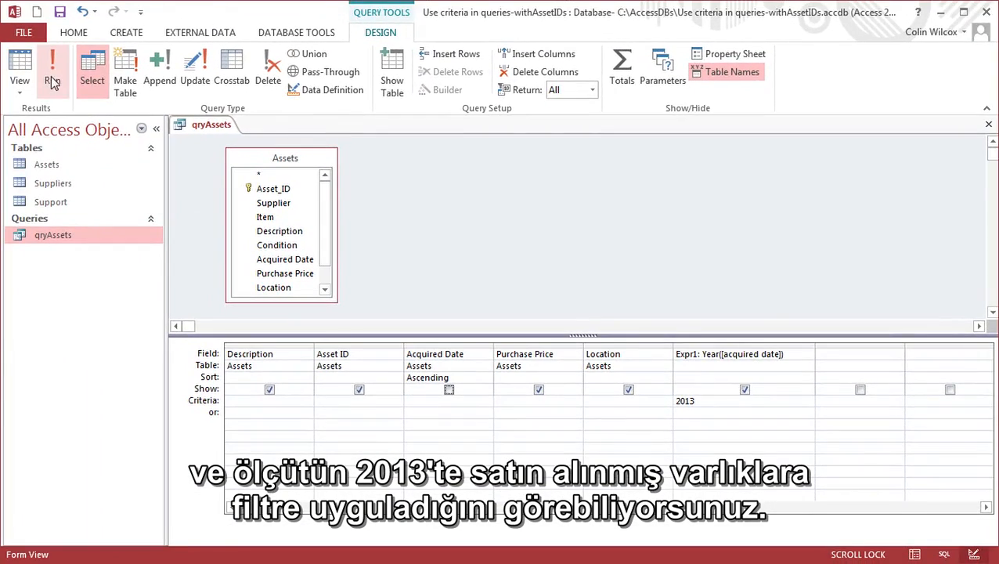
{"action": "left_click", "coordinate": [53, 81]}
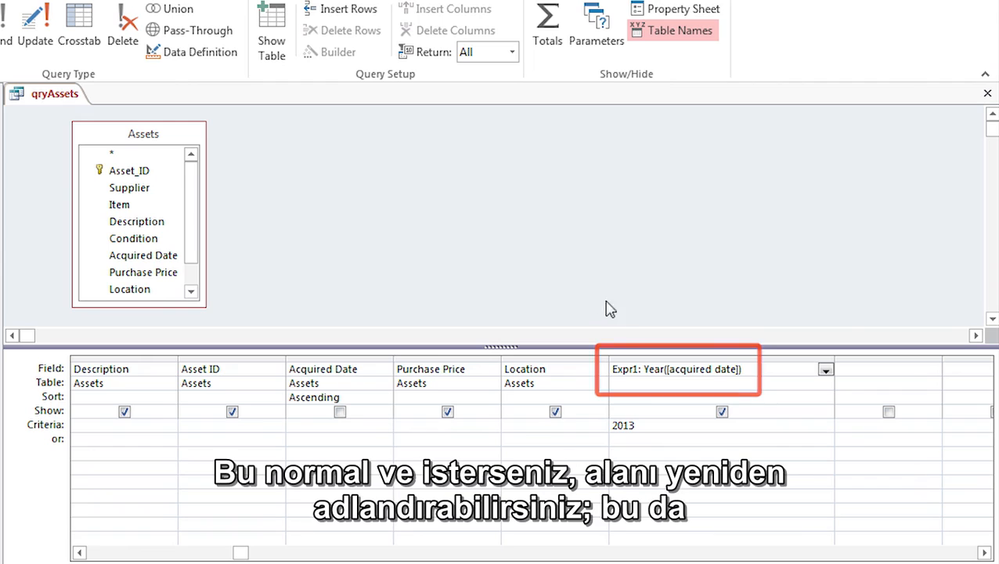
- Rename the calculated year field from its default alias to Year Purchased, keeping the colon before the expression
{"action": "left_click", "coordinate": [641, 369]}
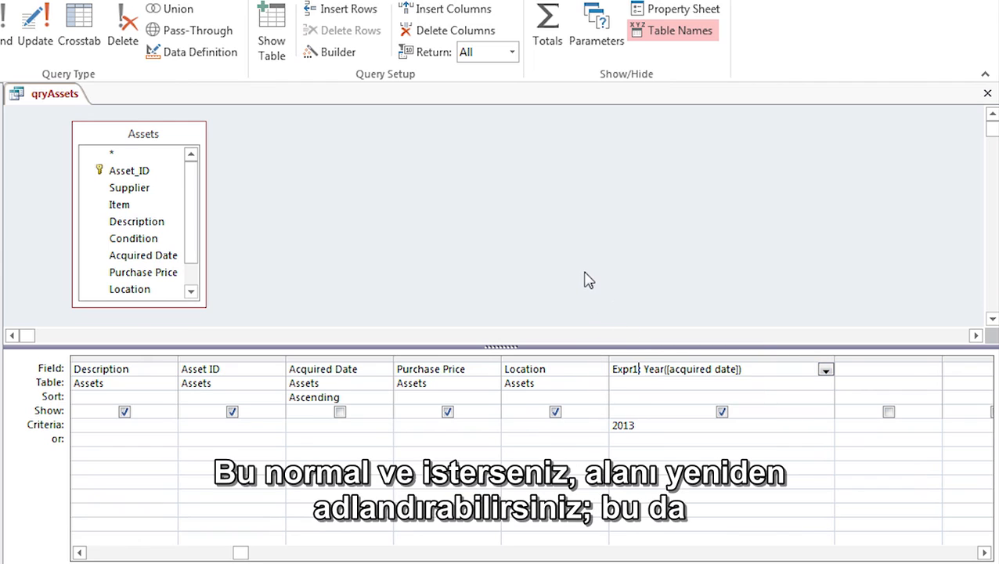
{"action": "key", "text": "BackSpace"}
{"action": "key", "text": "BackSpace"}
{"action": "key", "text": "BackSpace"}
{"action": "key", "text": "BackSpace"}
{"action": "key", "text": "BackSpace"}
{"action": "key", "text": "BackSpace"}
{"action": "type", "text": "Year P"}
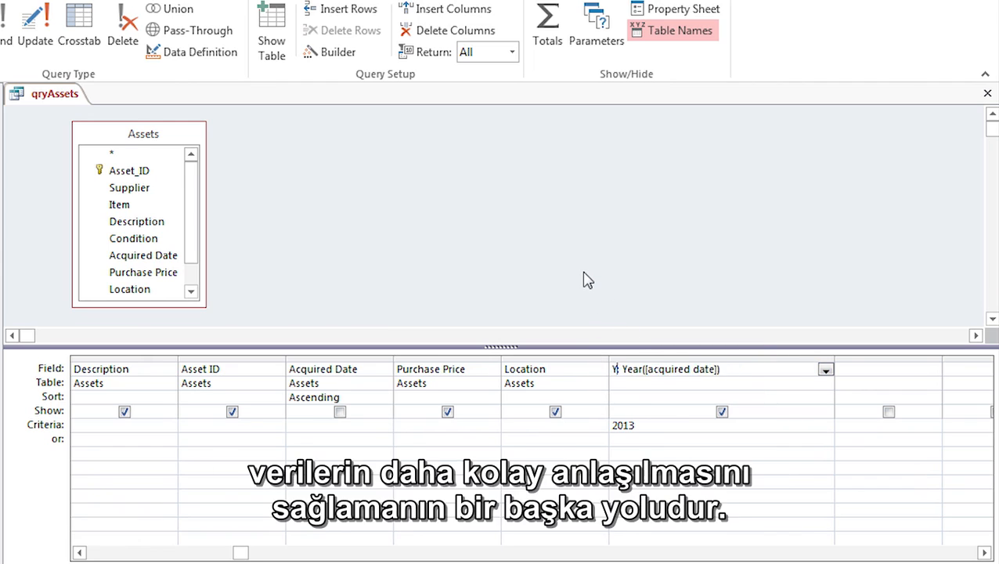
{"action": "type", "text": "urchased:"}
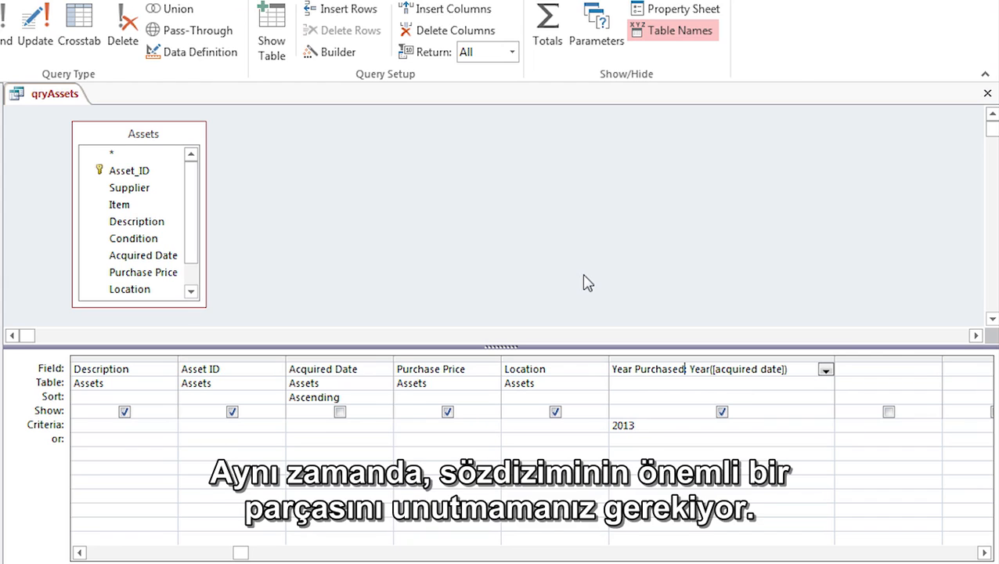
{"action": "left_click", "coordinate": [584, 276]}
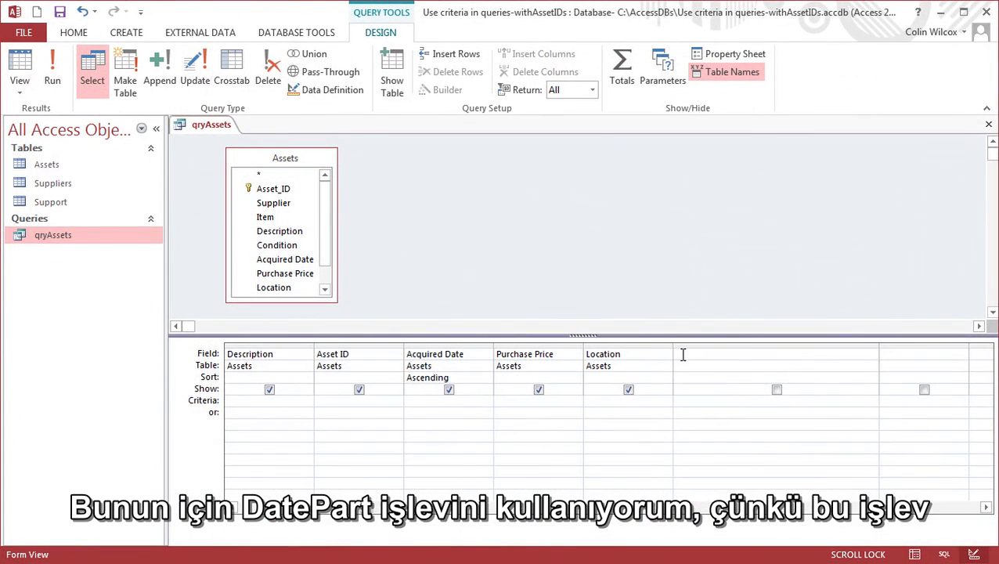
- Enter the field expression =DatePart("q",[acquired date]) in the empty column after Location
{"action": "left_click", "coordinate": [683, 355]}
{"action": "type", "text": "=DatePar"}
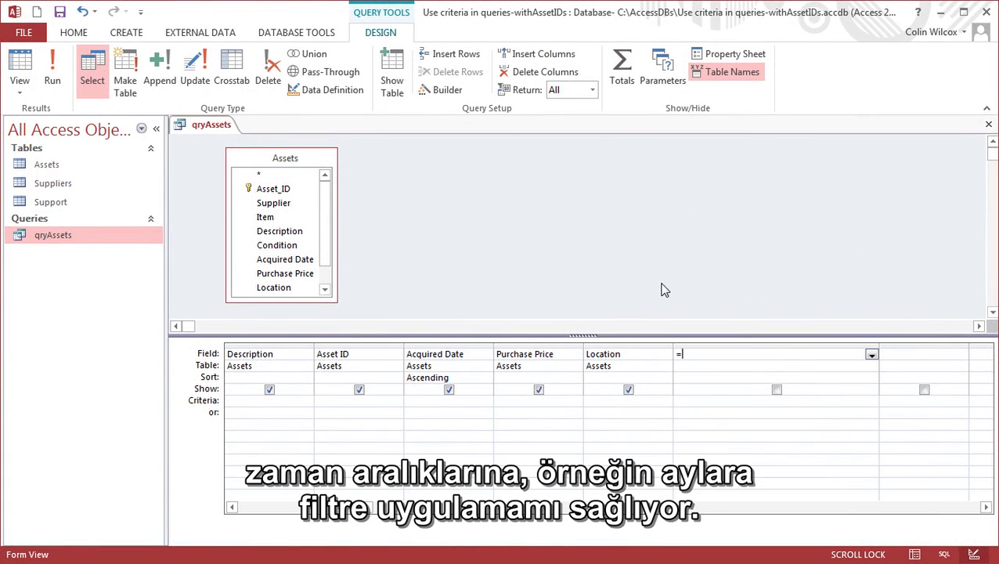
{"action": "type", "text": "t"}
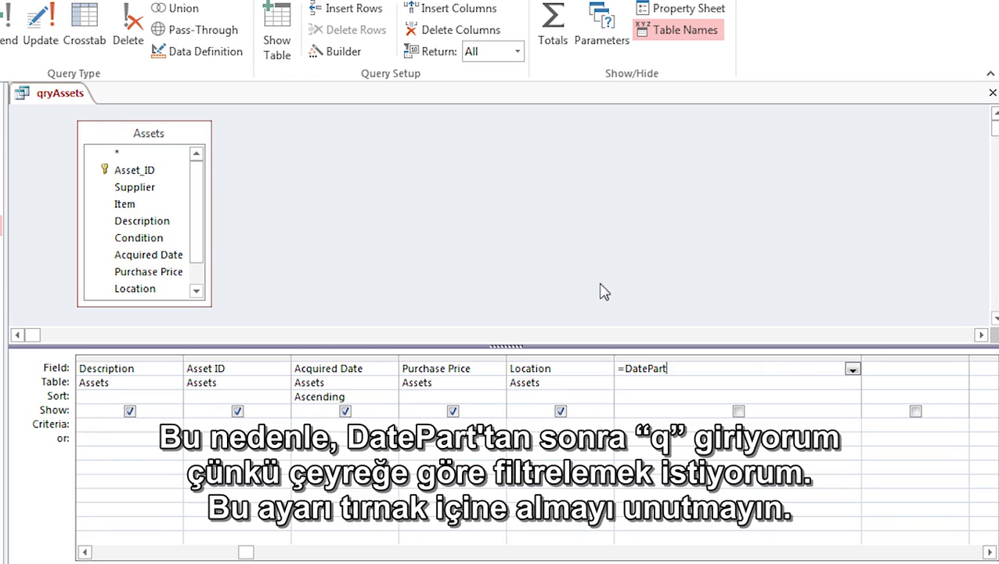
{"action": "type", "text": "(\"q\""}
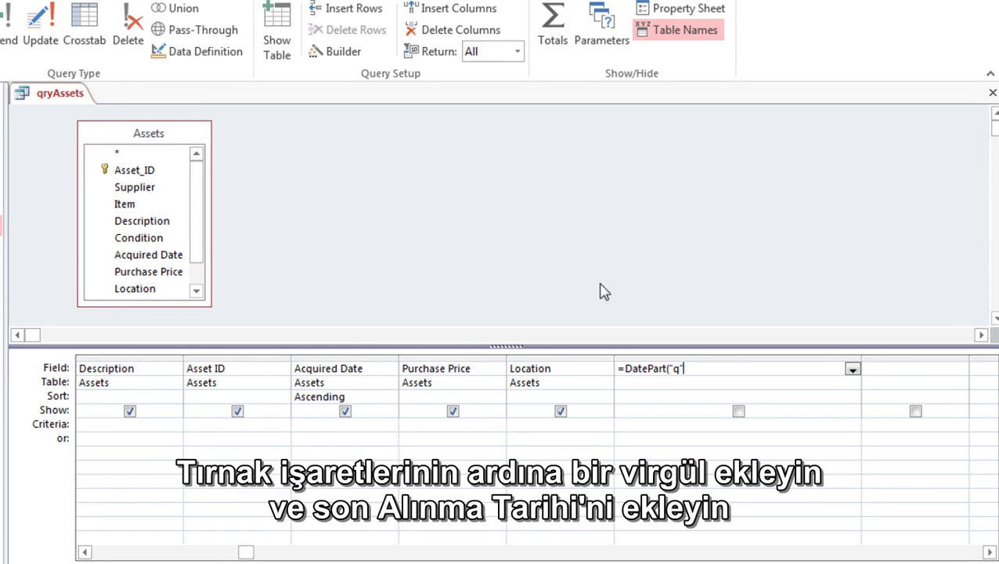
{"action": "type", "text": ","}
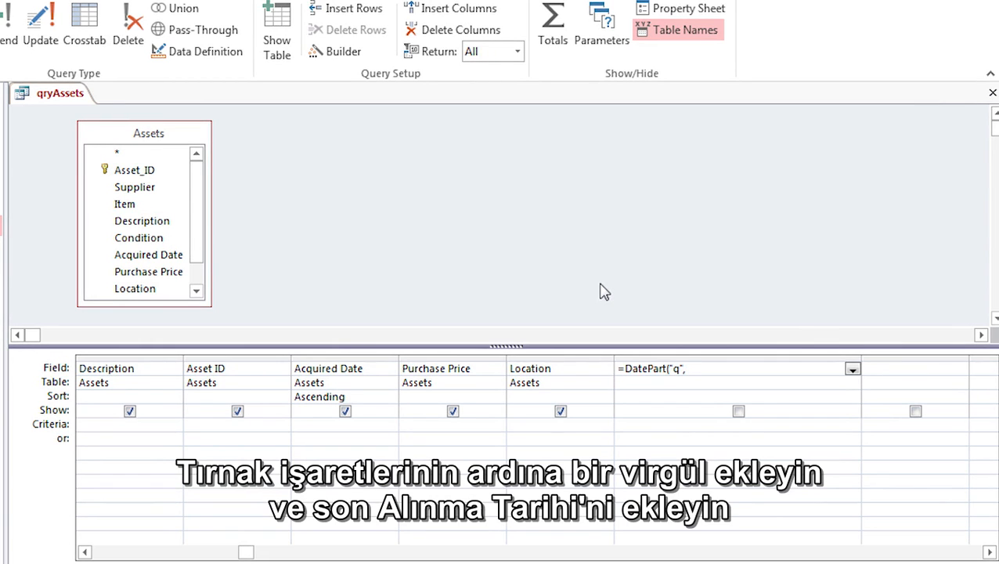
{"action": "type", "text": "[]"}
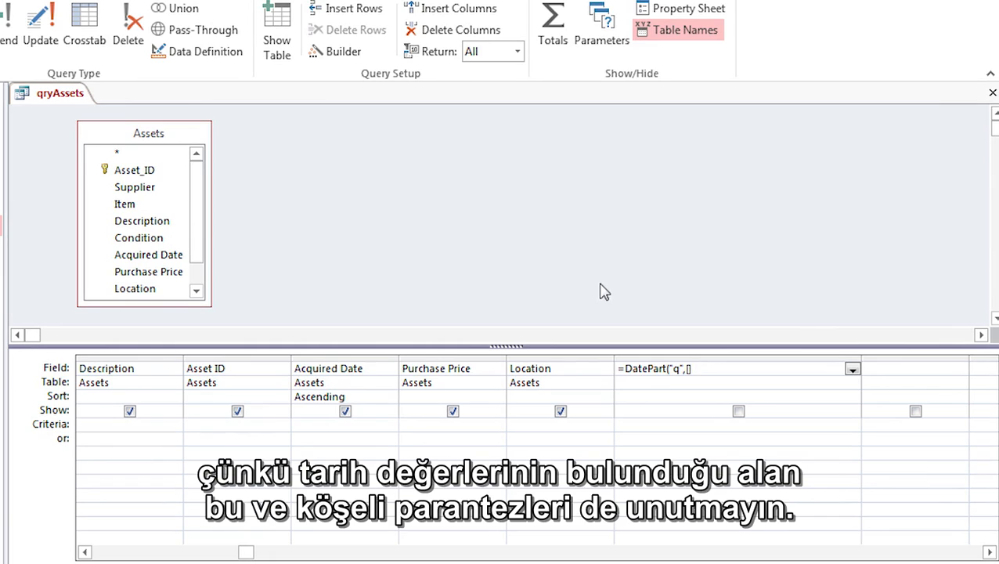
{"action": "type", "text": "acquired date"}
{"action": "type", "text": ")"}
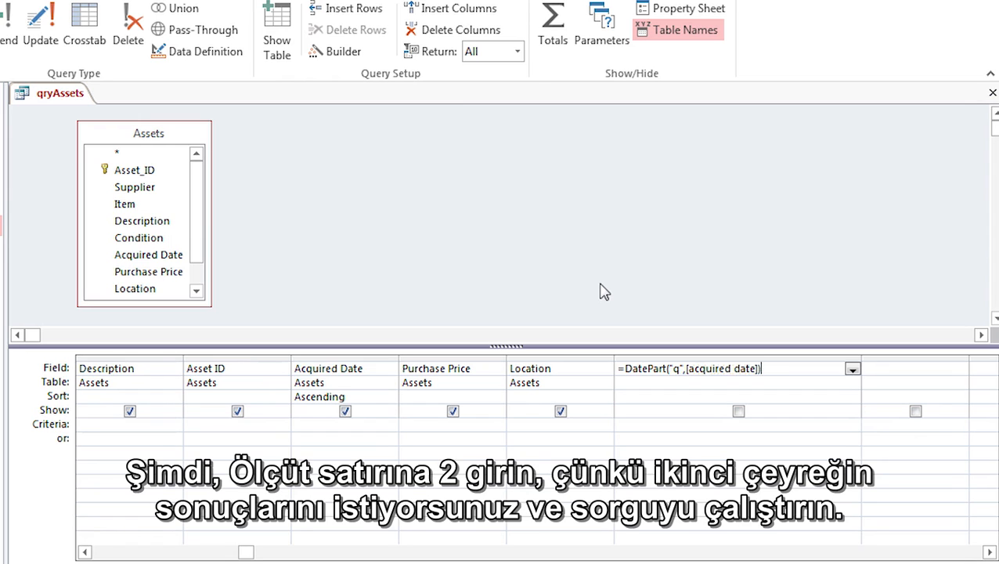
- Set the DatePart field's criterion to 2 for the second quarter and run the query
{"action": "left_click", "coordinate": [637, 426]}
{"action": "type", "text": "2"}
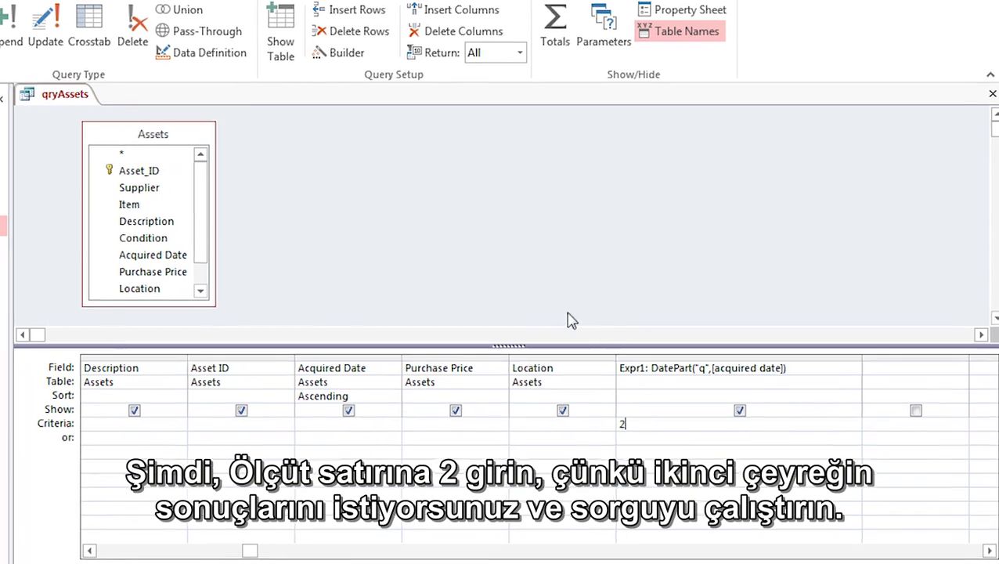
{"action": "left_click", "coordinate": [58, 82]}
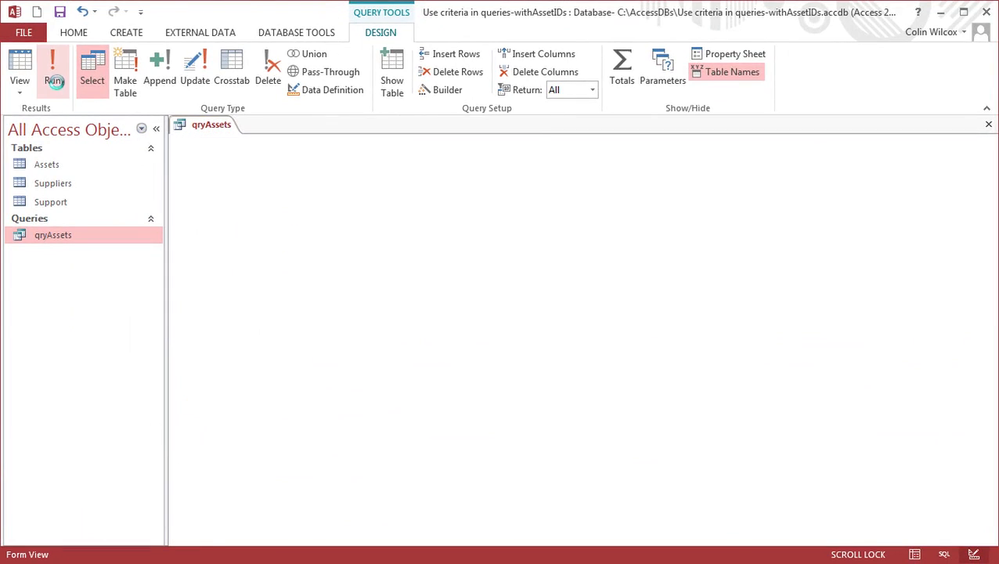